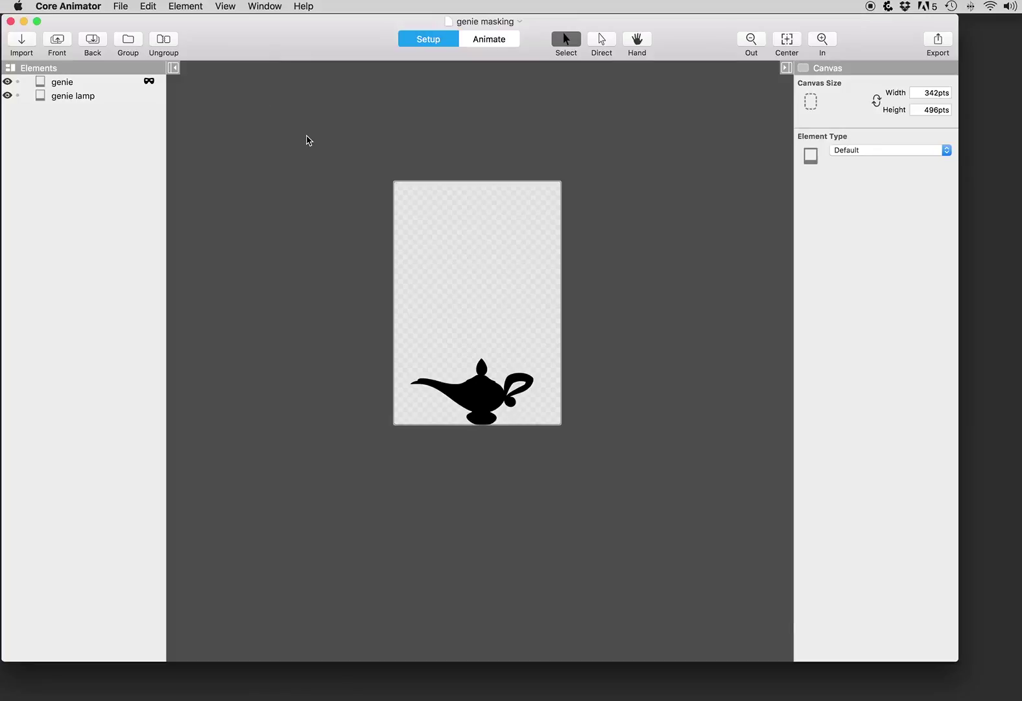
Preview the saved reveal and reveal refined animations in the export settings.
scroll(309, 140, down, 2)
scroll(292, 146, up, 4)
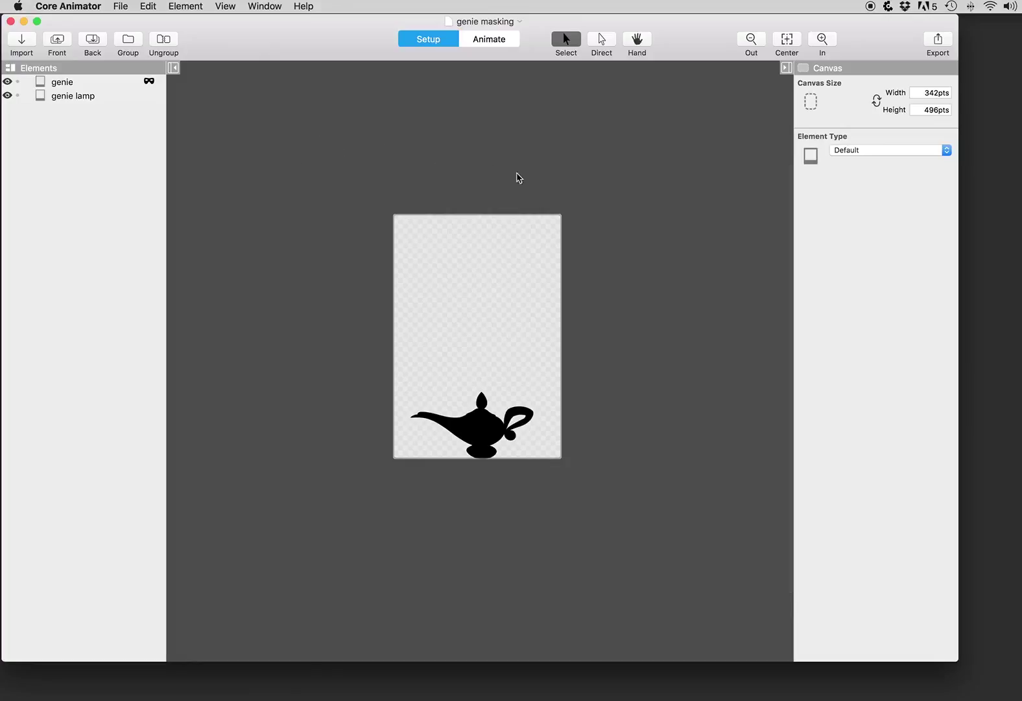
click(940, 40)
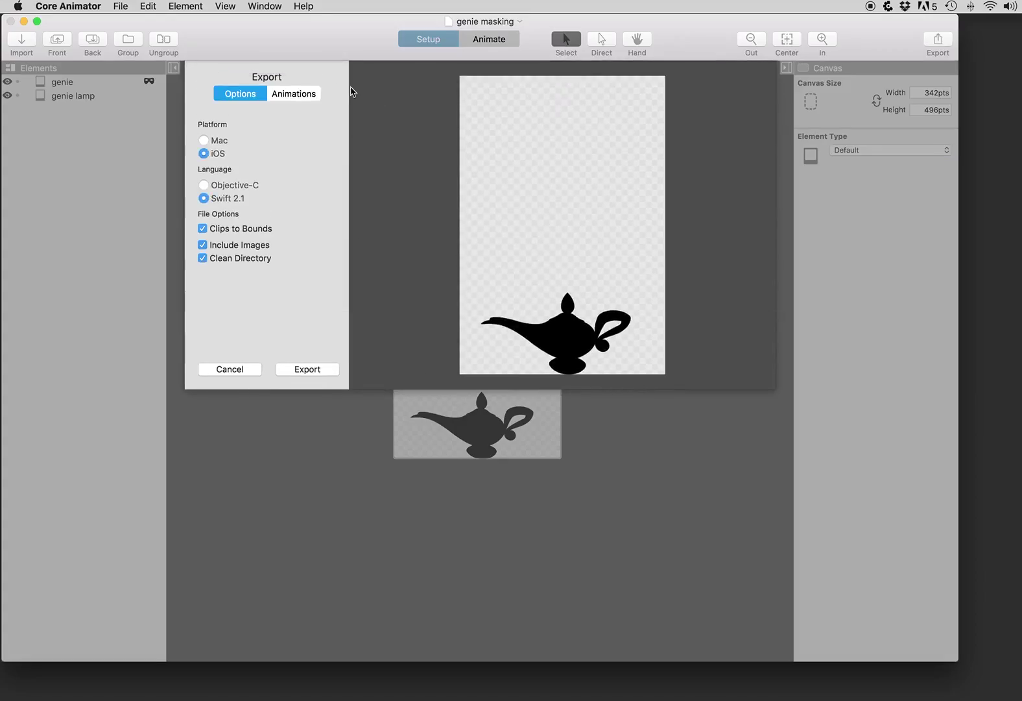
click(294, 94)
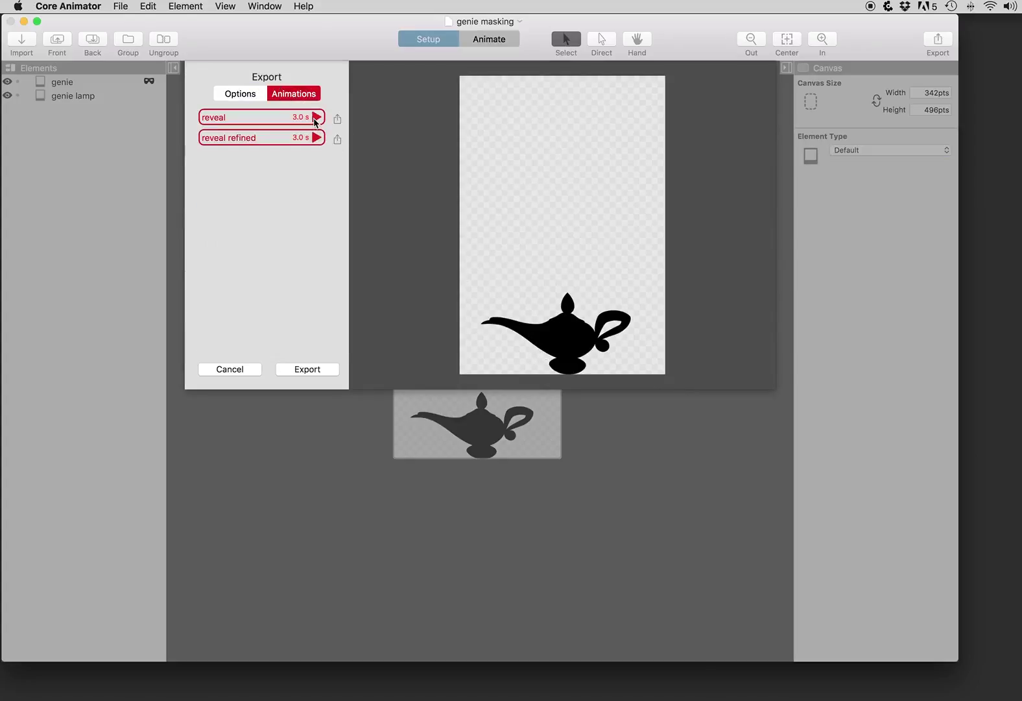
click(316, 118)
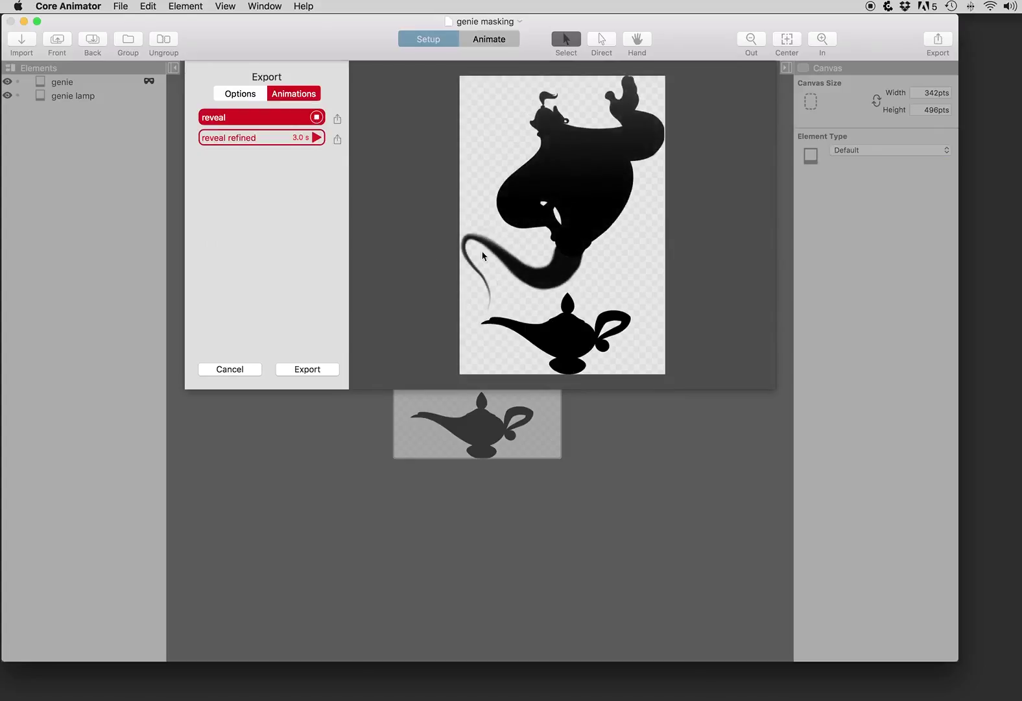
click(316, 118)
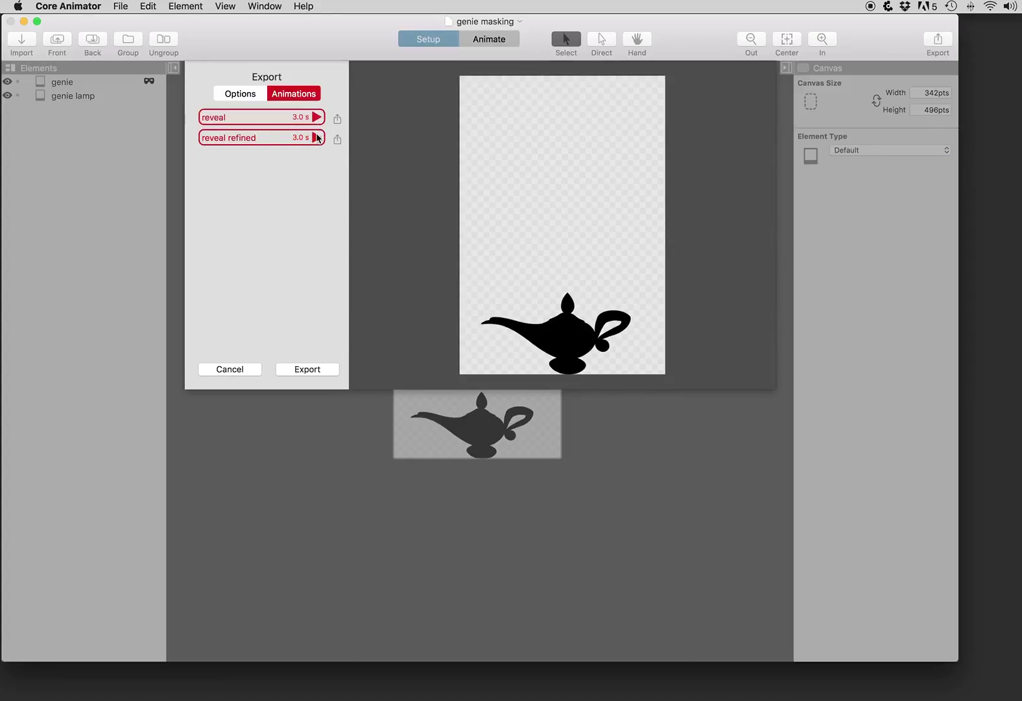
click(317, 137)
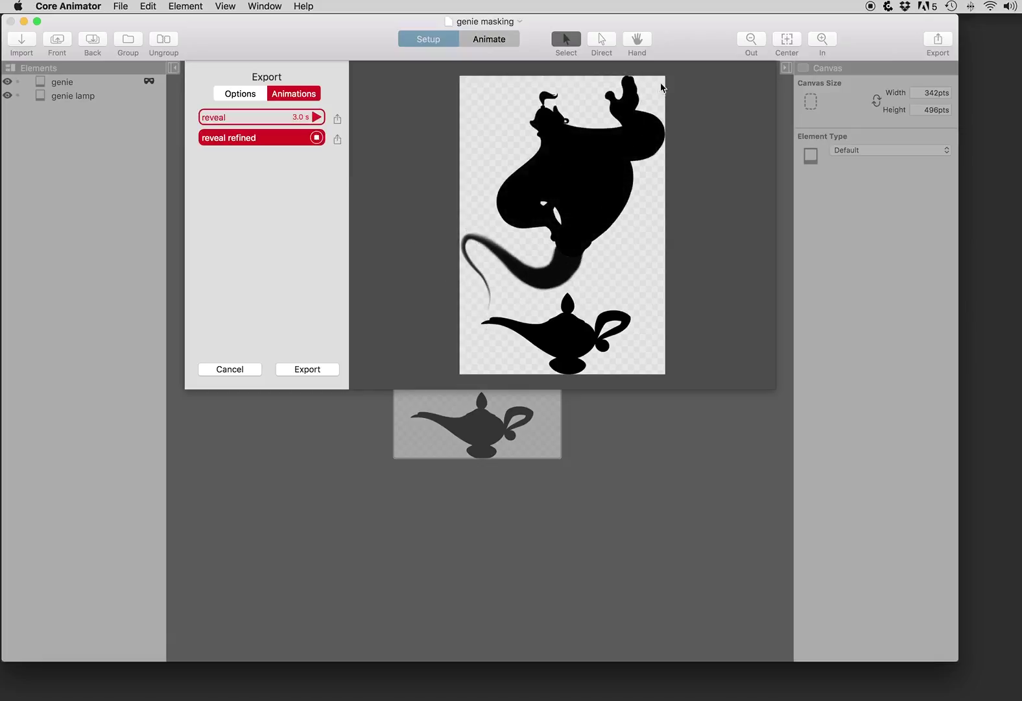
click(210, 375)
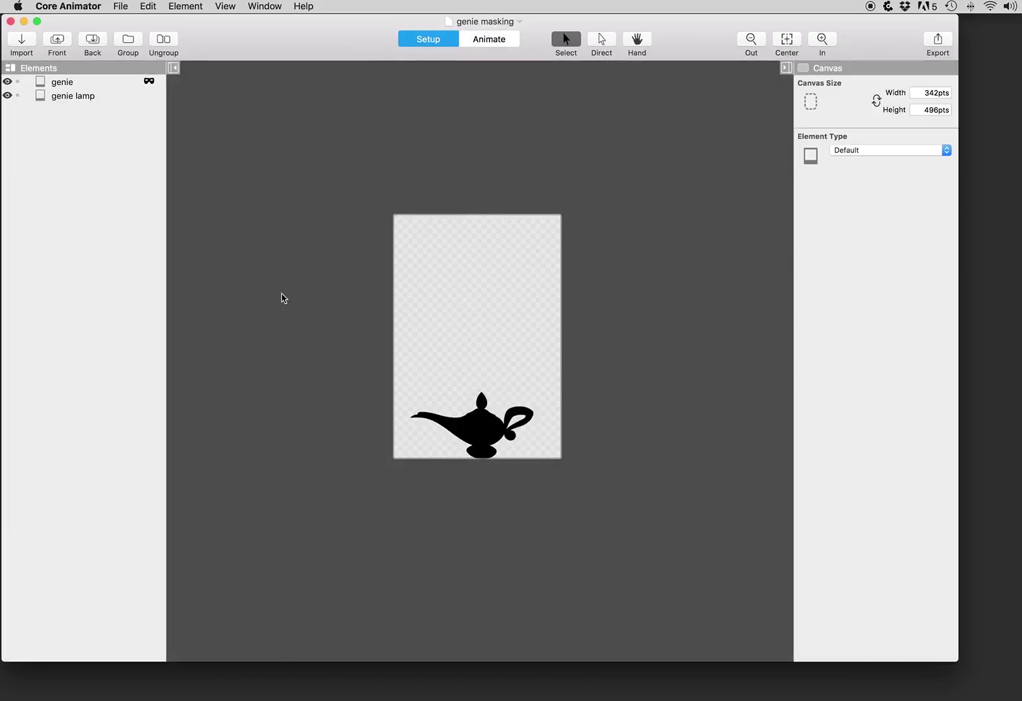
Delete the genie image's existing mask and reselect the genie.
click(129, 83)
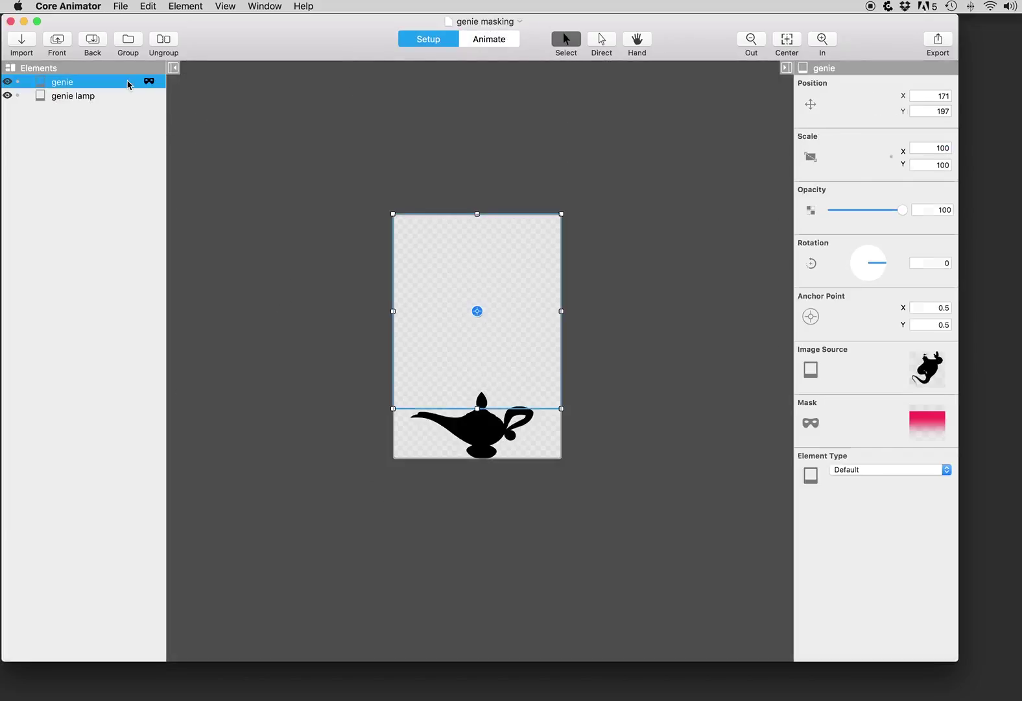
right_click(150, 81)
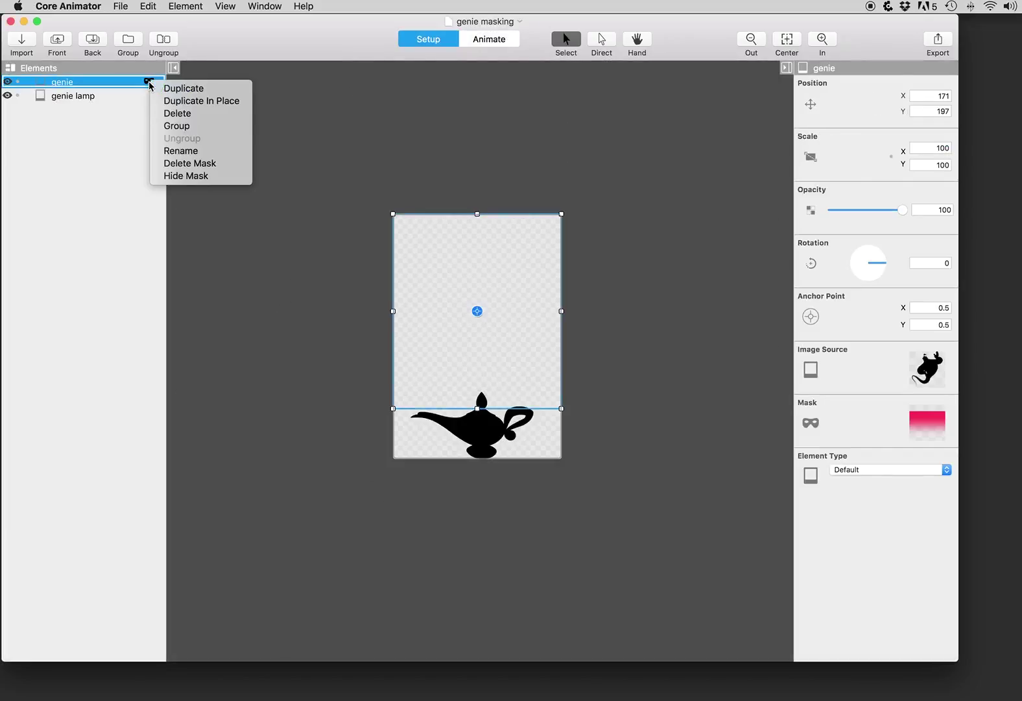
click(166, 163)
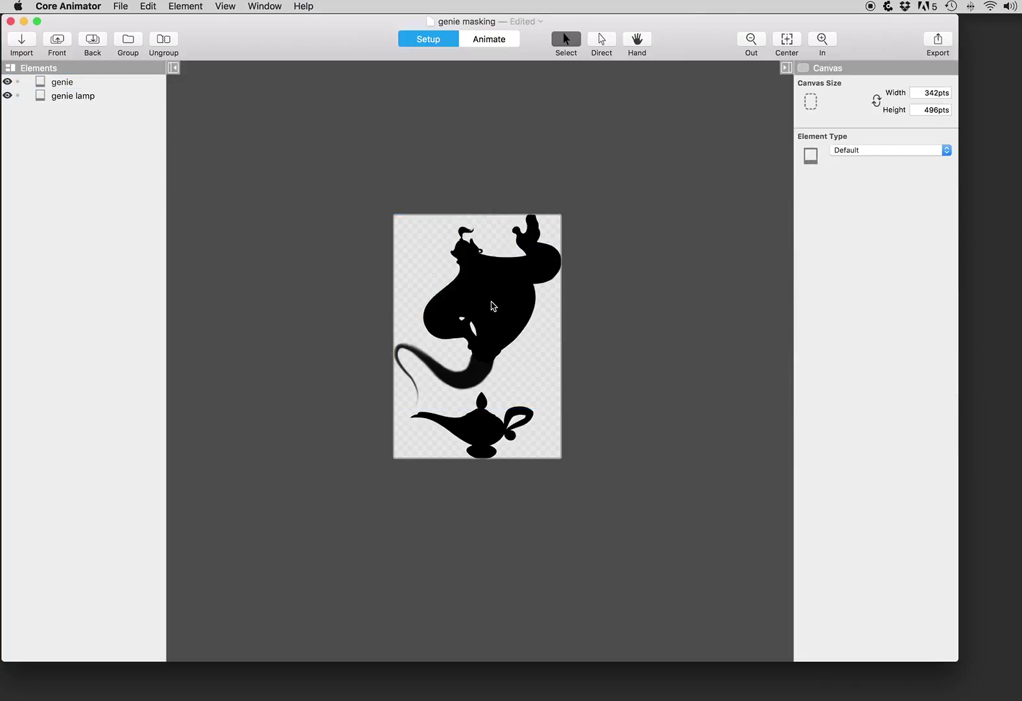
double_click(133, 80)
click(156, 87)
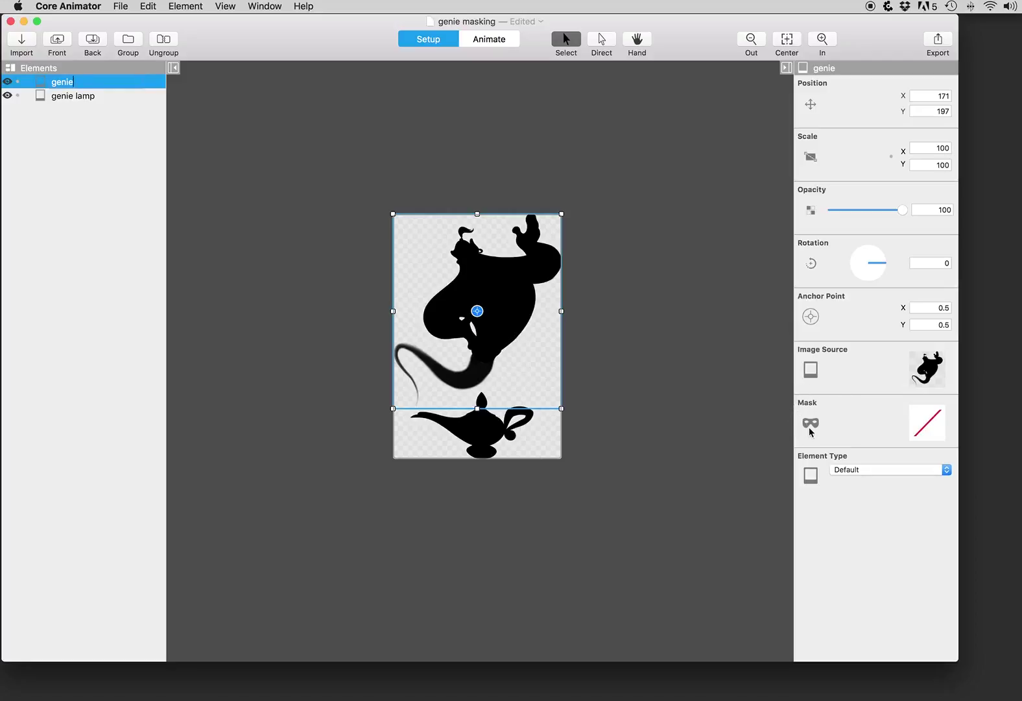
Apply the gradient1.png mask template to the genie image.
click(928, 425)
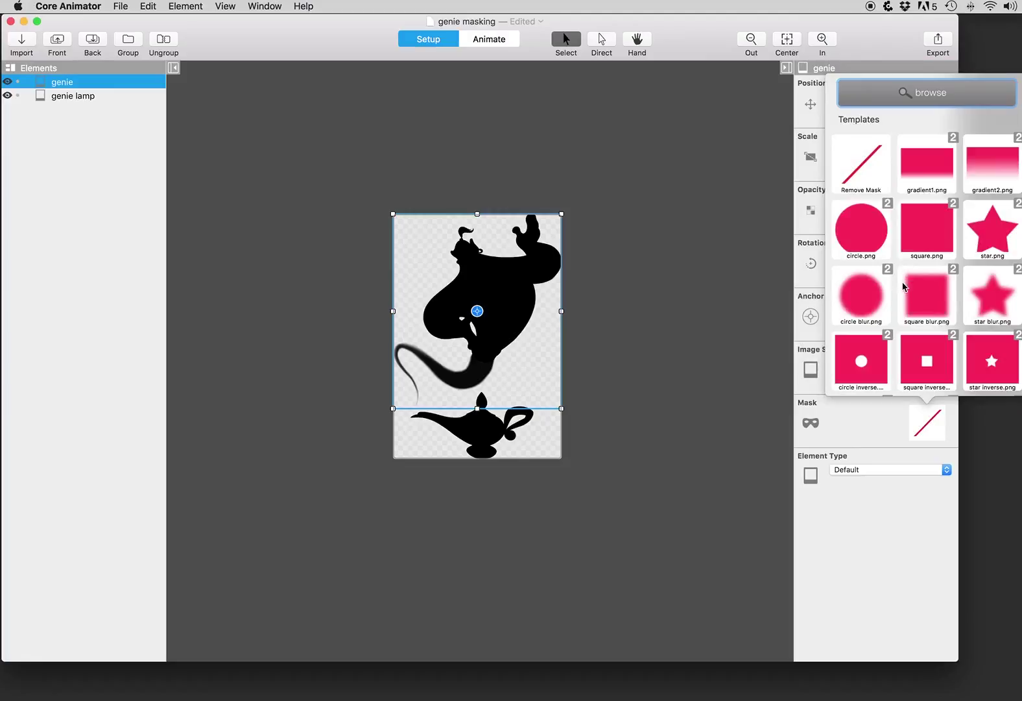
scroll(902, 298, down, 3)
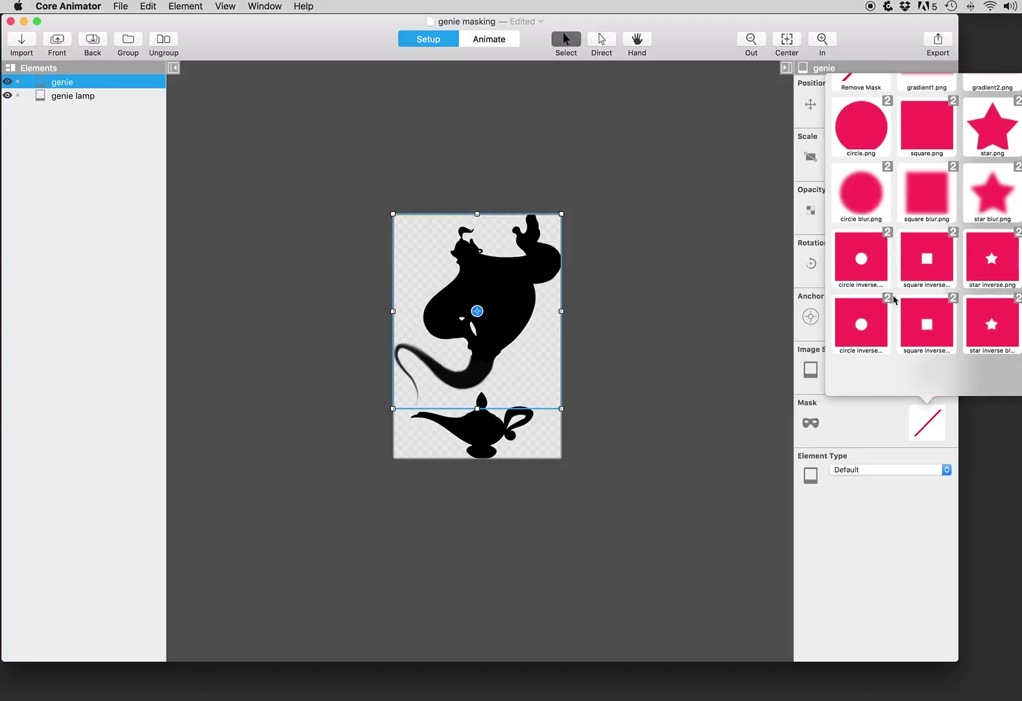
scroll(898, 259, up, 5)
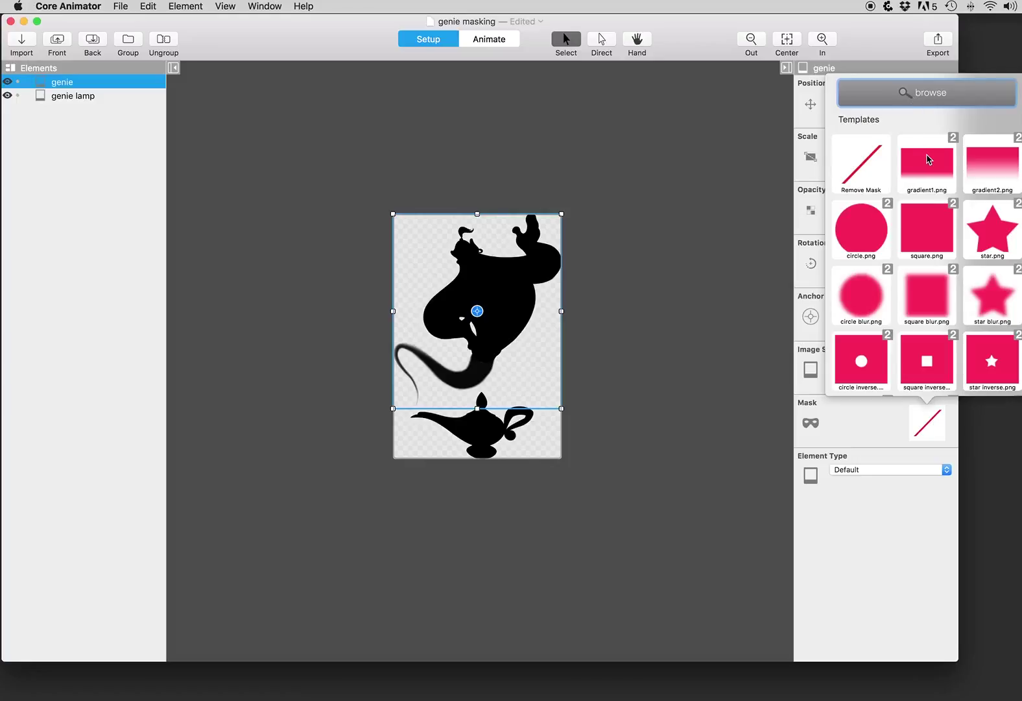
click(927, 164)
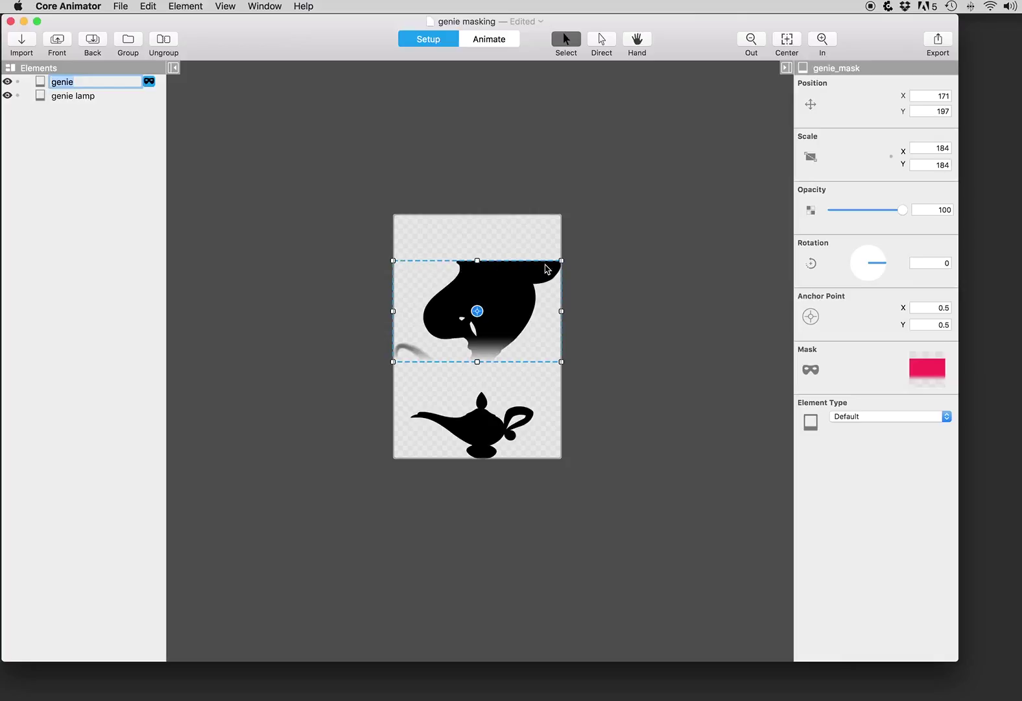
Nudge the gradient mask up to position 171, 180 at 184% scale, then reselect the mask.
mouse_move(500, 294)
mouse_down()
mouse_move(523, 276)
mouse_move(466, 286)
mouse_move(498, 320)
mouse_move(520, 285)
mouse_move(464, 307)
mouse_move(516, 292)
mouse_move(496, 287)
mouse_up()
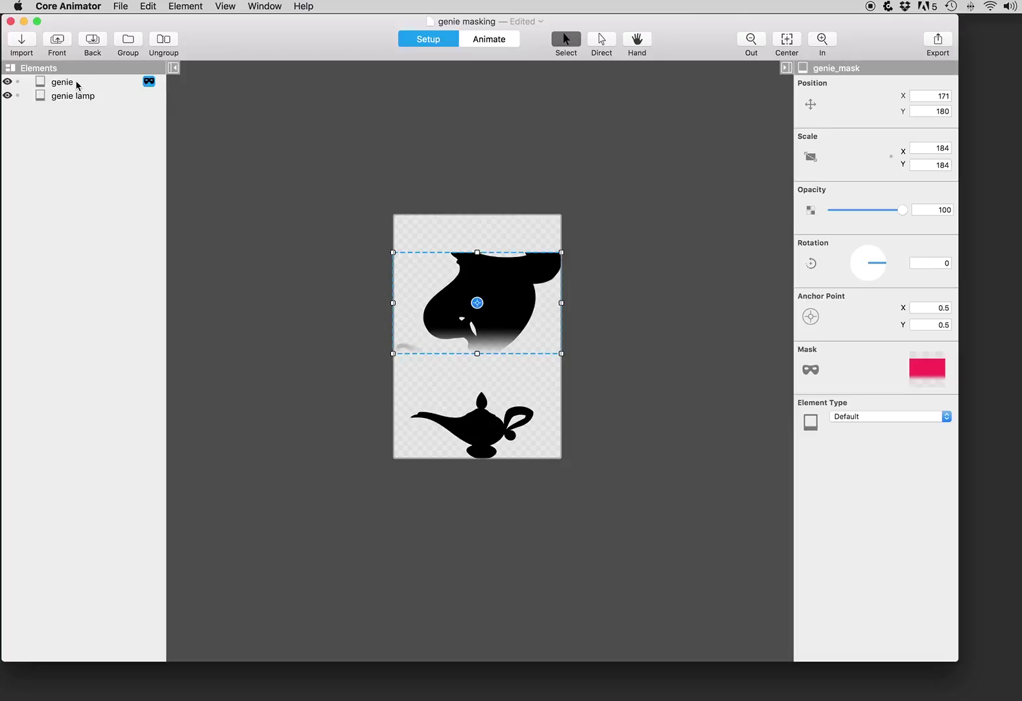
scroll(112, 98, down, 1)
click(40, 83)
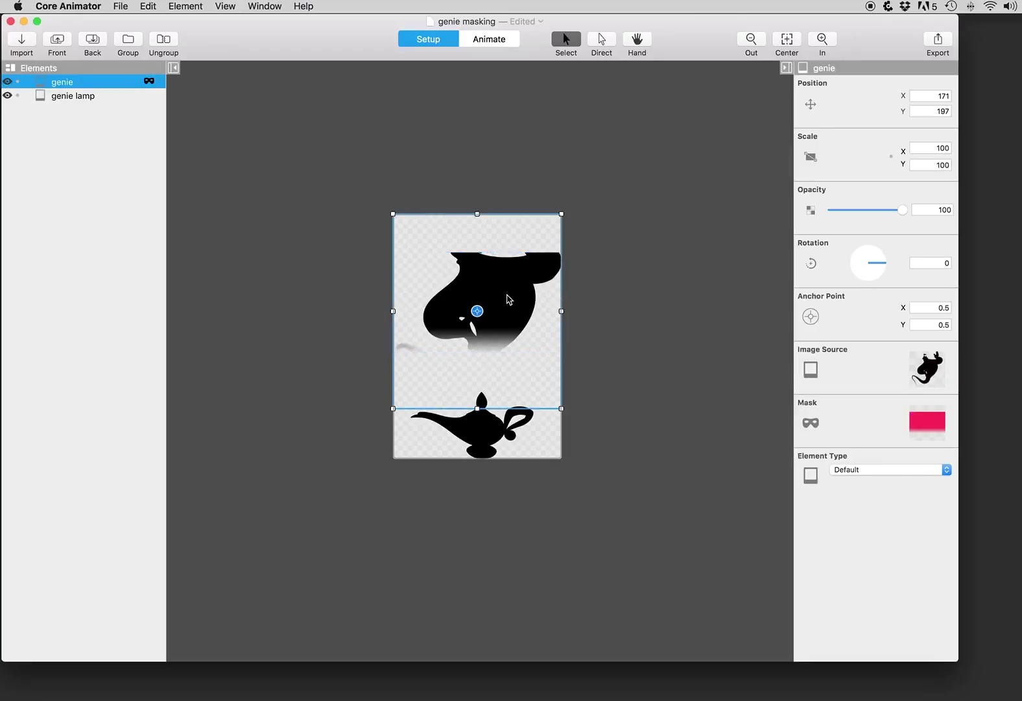
mouse_move(508, 299)
mouse_down()
mouse_move(358, 269)
mouse_move(320, 198)
mouse_move(512, 282)
mouse_move(499, 292)
mouse_up()
click(149, 81)
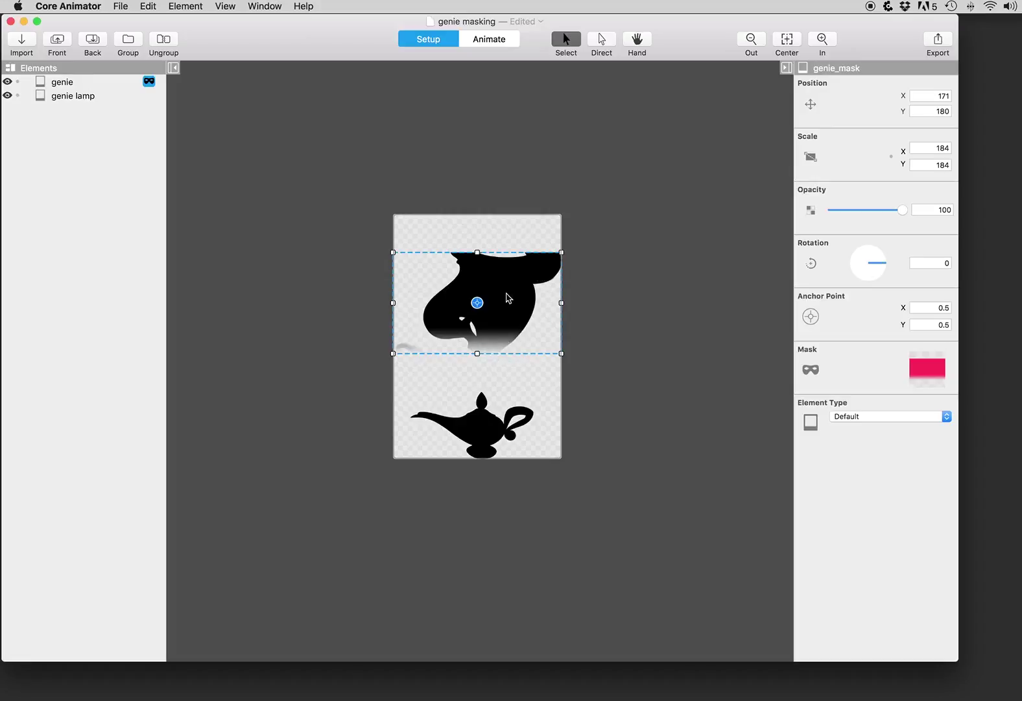
Rotate the gradient mask 180 degrees to flip the gradient.
click(571, 253)
drag(571, 254, 407, 353)
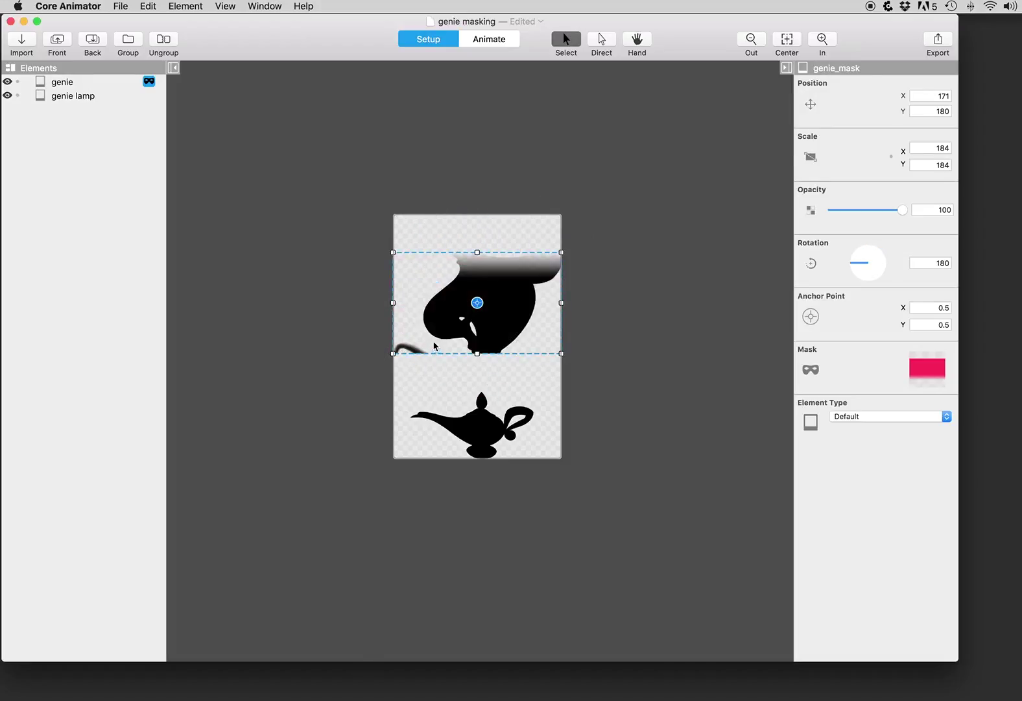
scroll(517, 273, up, 2)
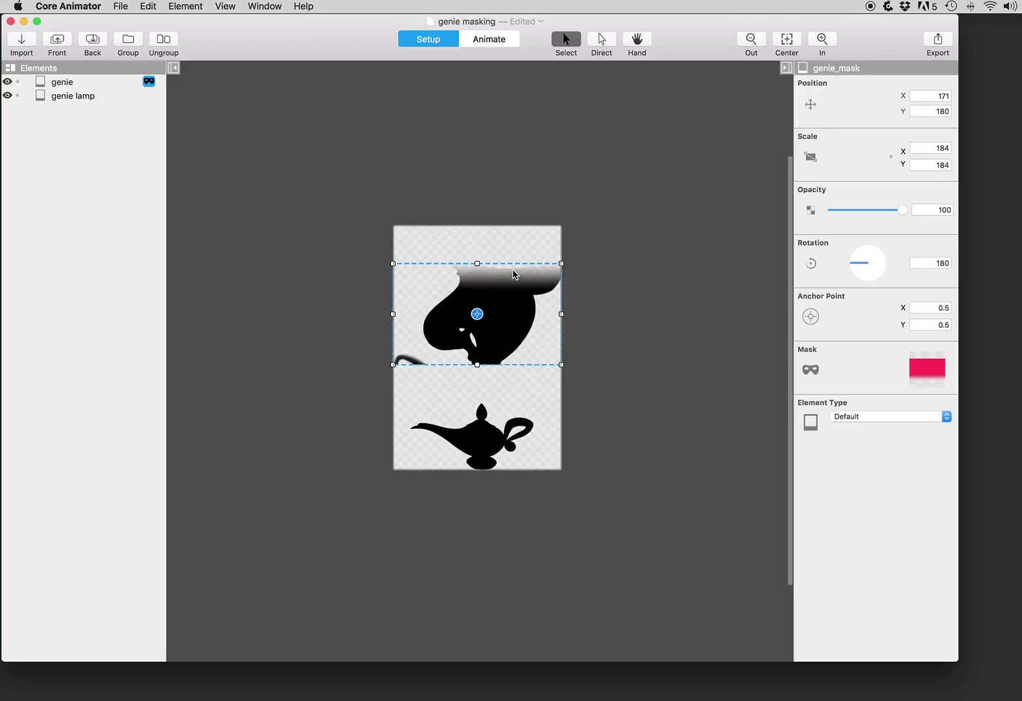
Move the mask down to 171, 394 and squash it to 184 × 80 over the lamp.
drag(504, 303, 503, 413)
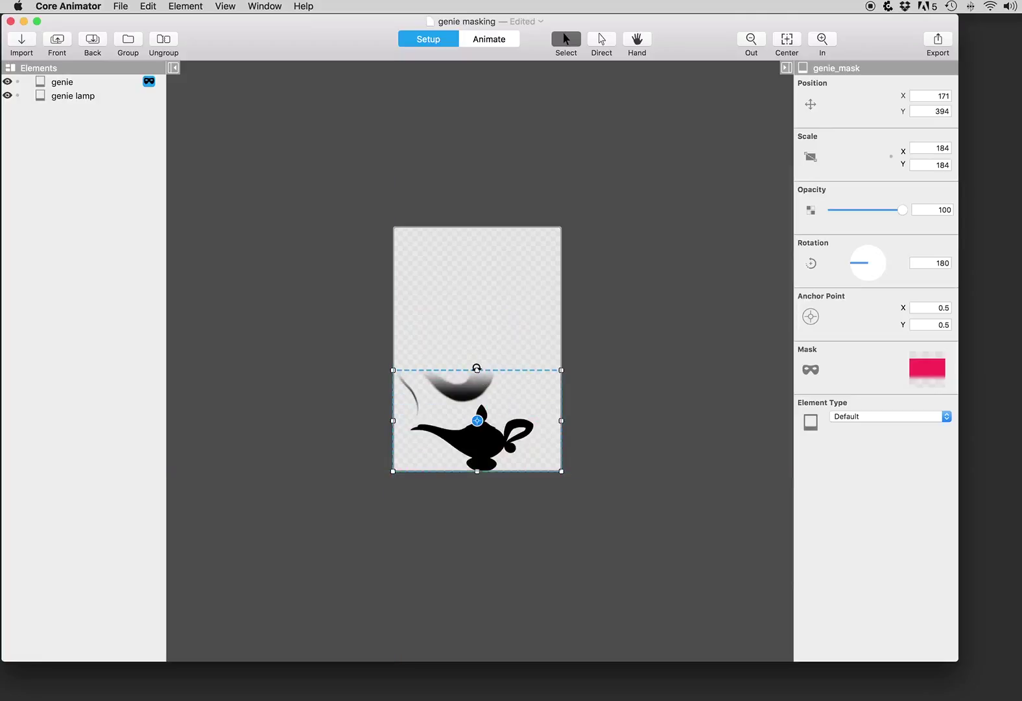
drag(477, 369, 478, 428)
click(585, 279)
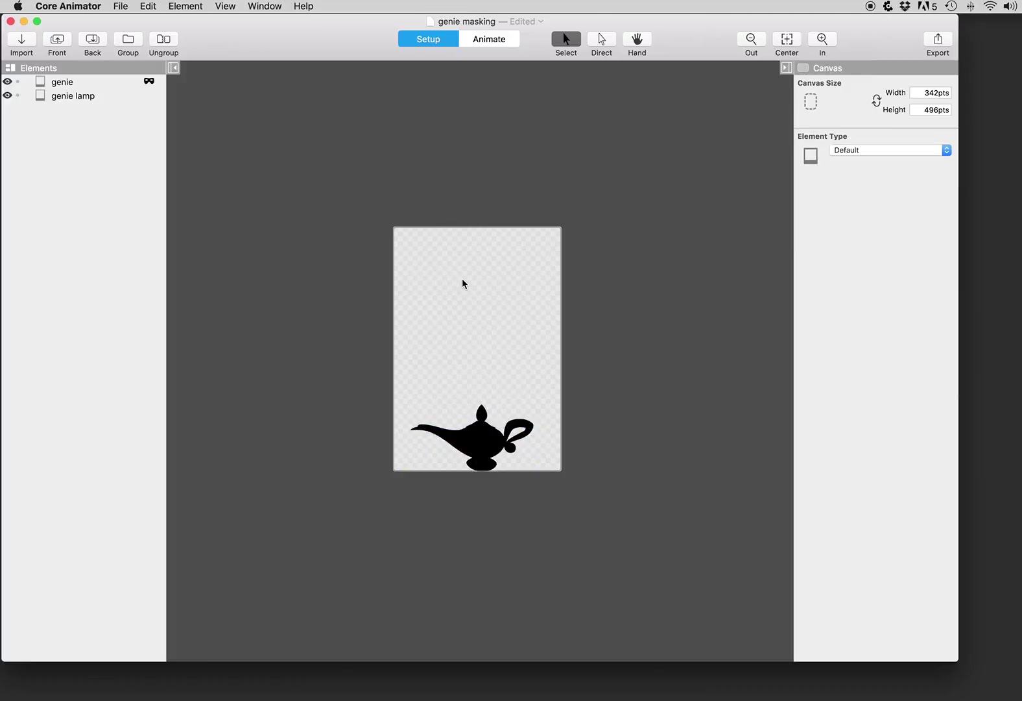
Switch to Animate mode, enlarge the canvas area, and choose the reveal animation.
click(503, 41)
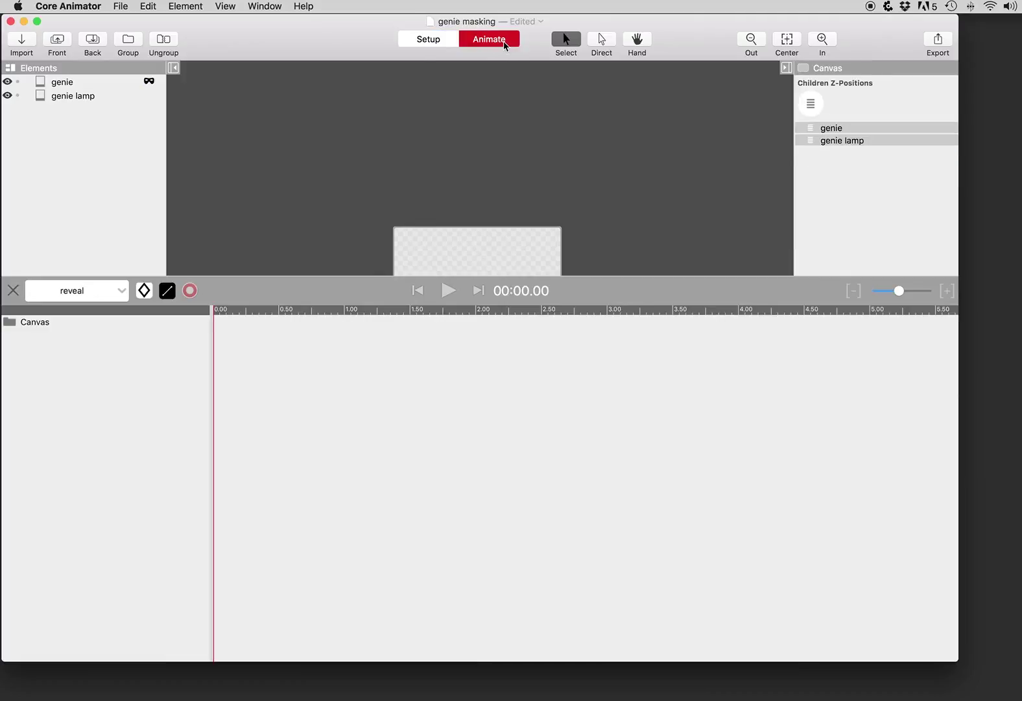
drag(243, 300, 244, 424)
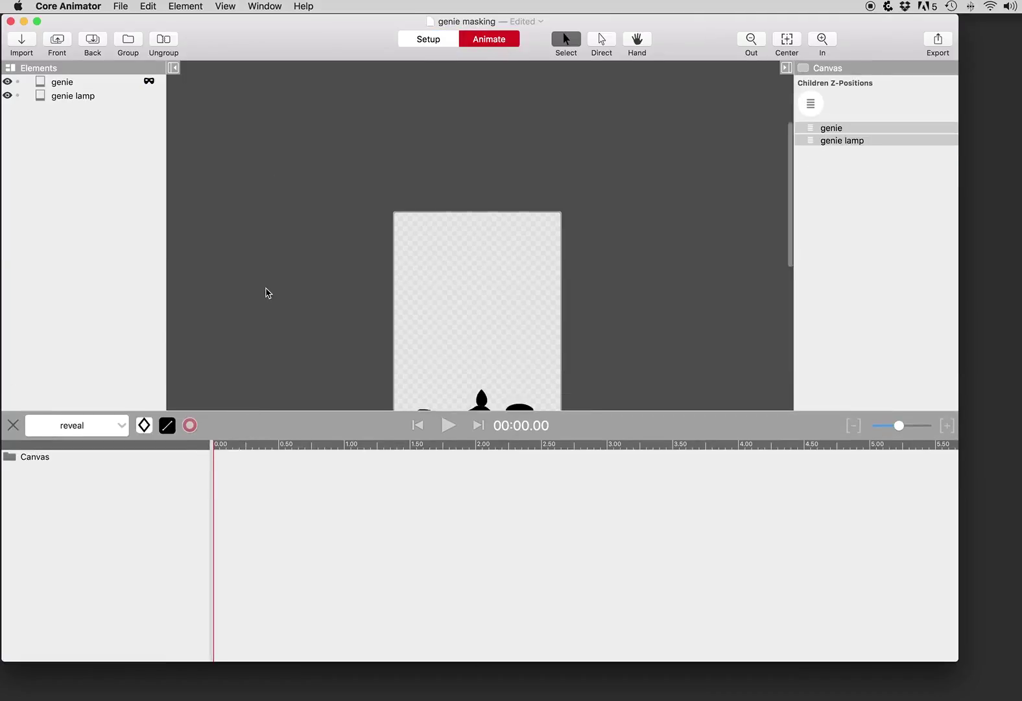
click(82, 425)
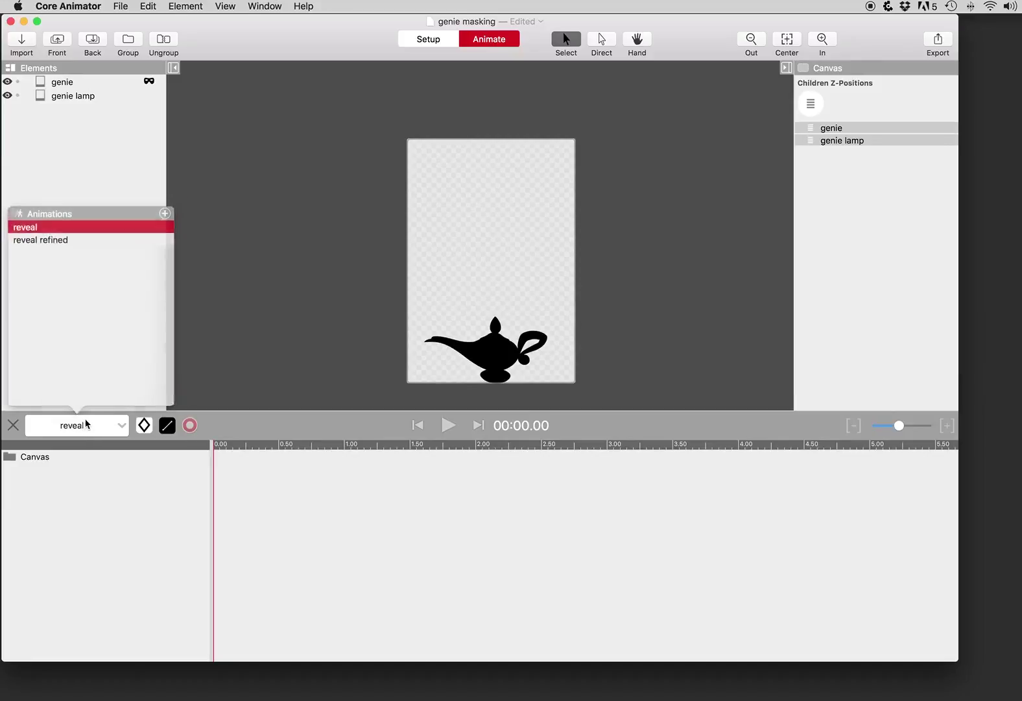
click(259, 424)
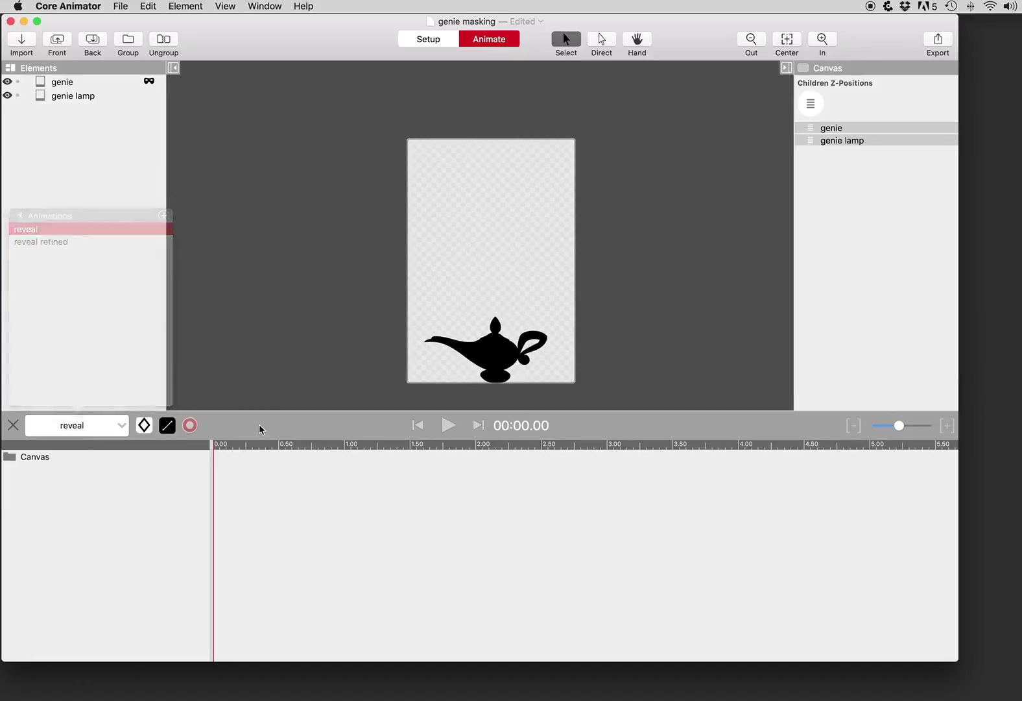
At 3.00 s stretch genie_mask to the canvas top, then play back the reveal.
click(609, 444)
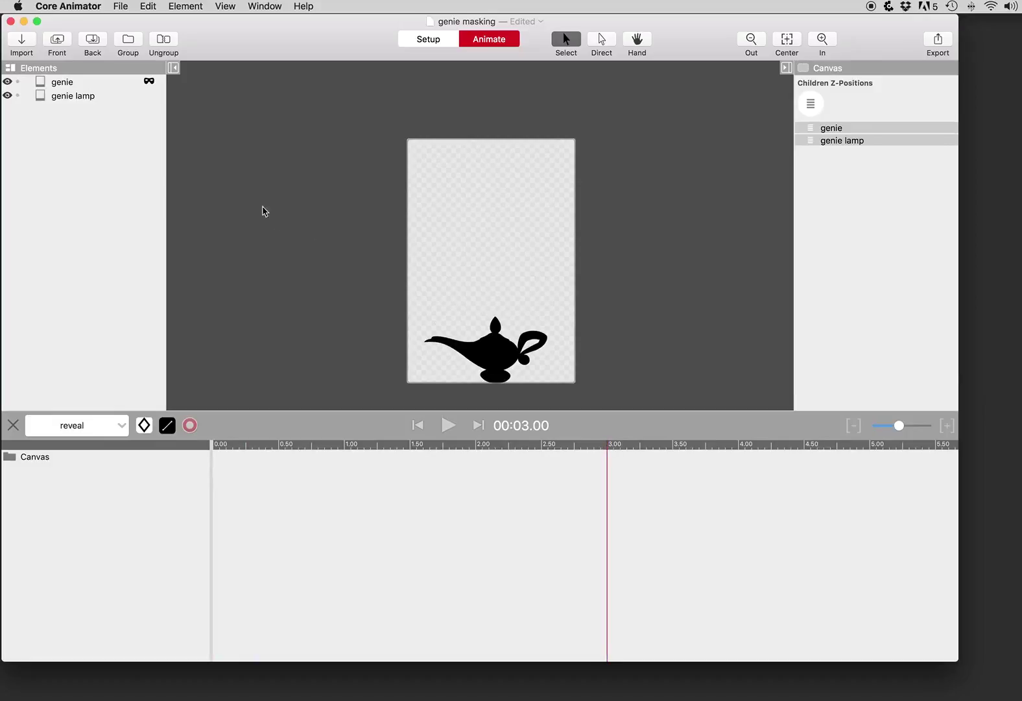
click(151, 82)
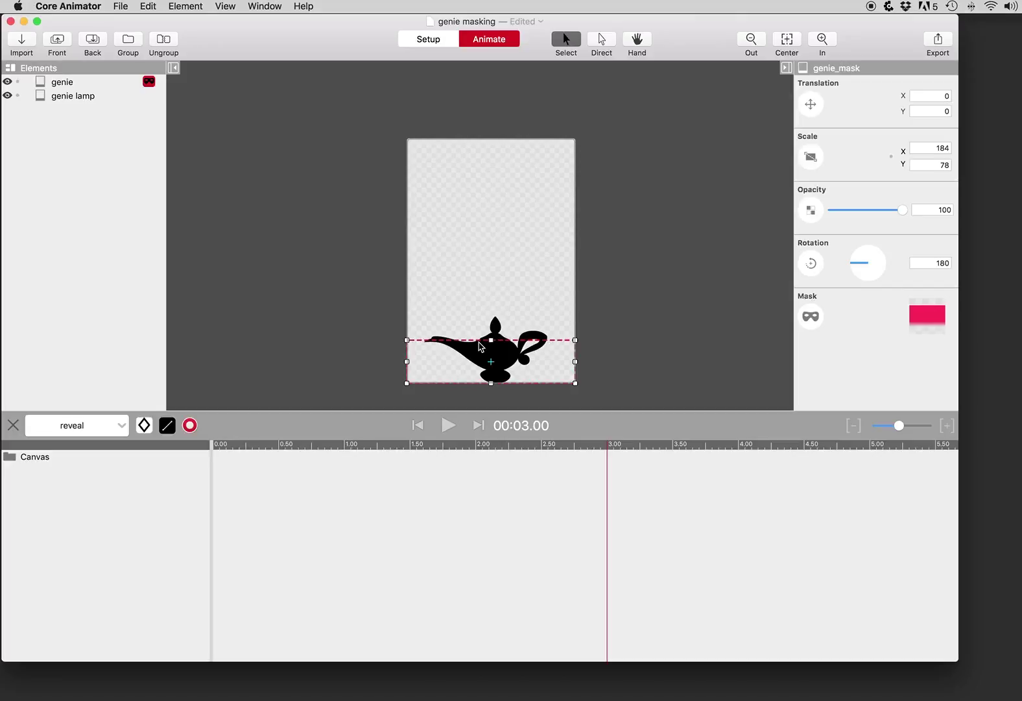
drag(491, 339, 491, 68)
mouse_move(247, 446)
mouse_down()
mouse_move(228, 446)
mouse_move(517, 454)
mouse_move(240, 456)
mouse_up()
key(space)
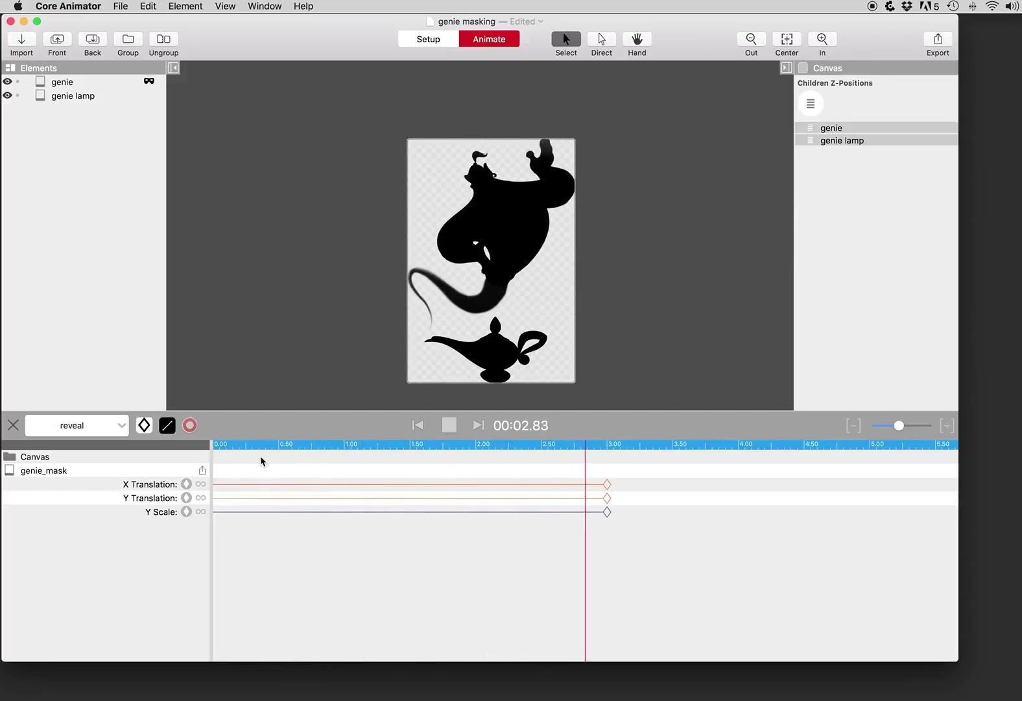
key(space)
In reveal refined, stretch genie_mask to the canvas top at 3.00 s.
click(59, 435)
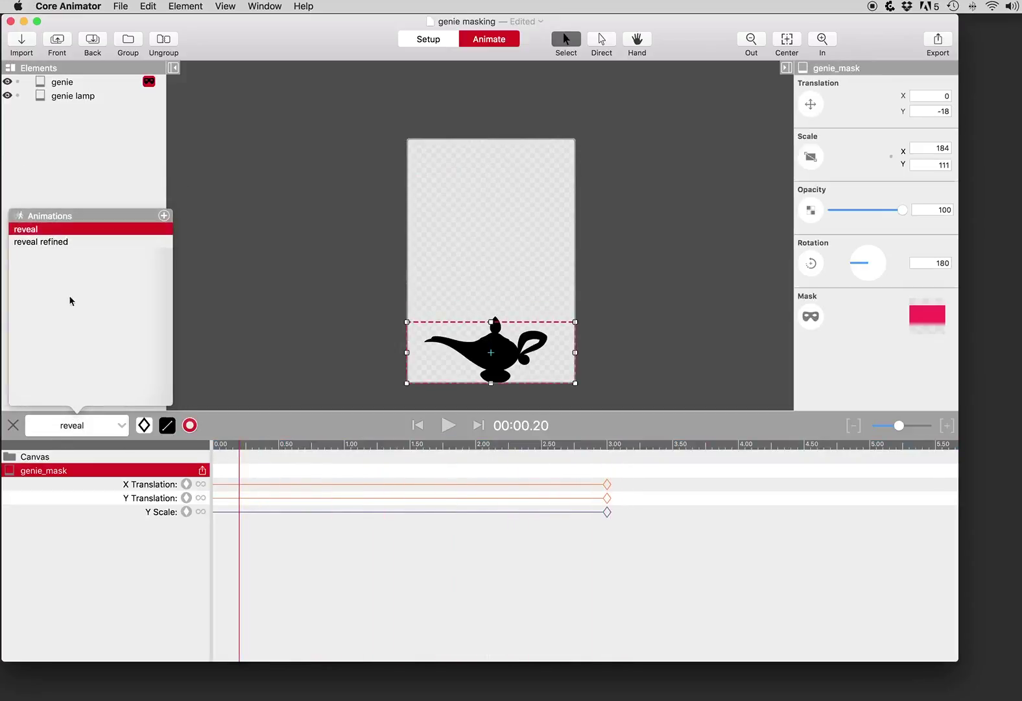
click(55, 244)
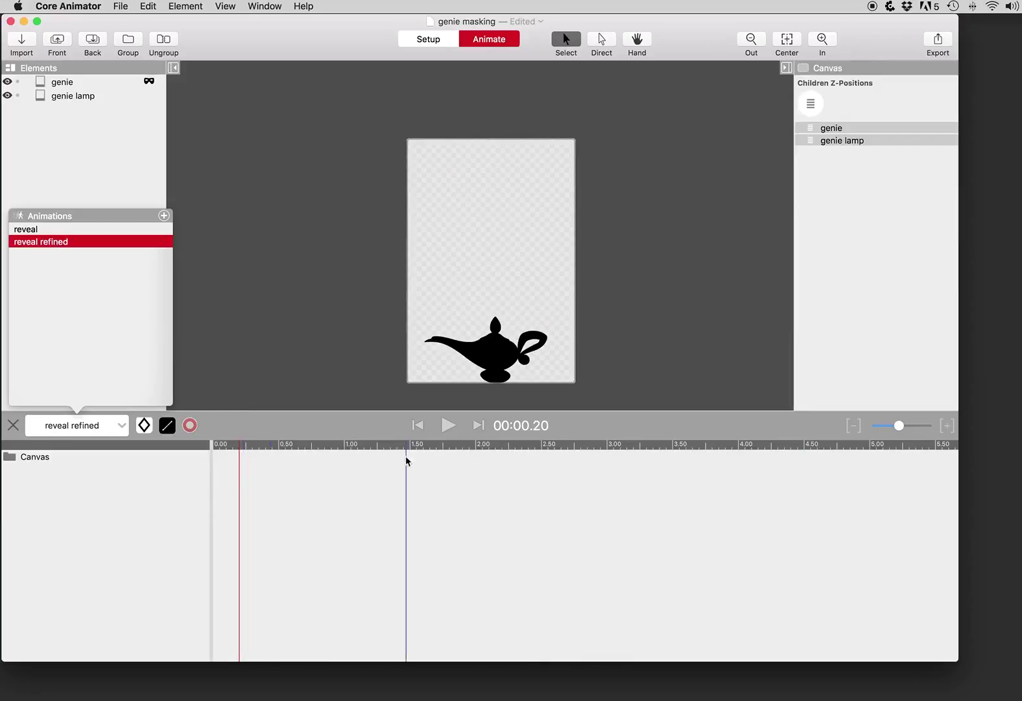
click(610, 448)
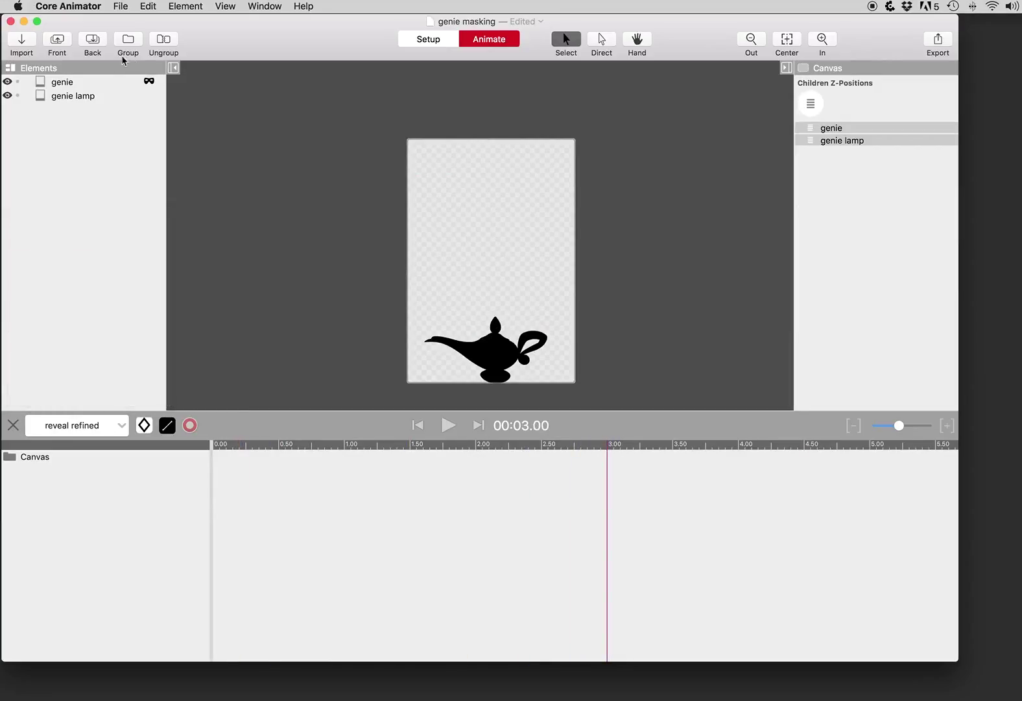
click(153, 82)
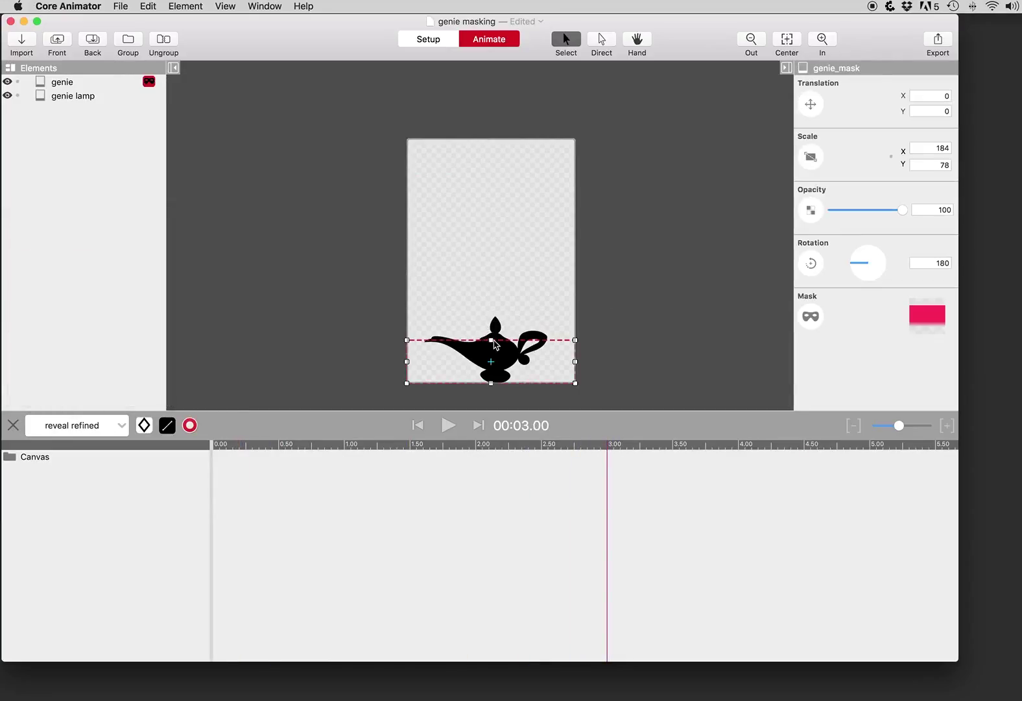
drag(493, 339, 504, 63)
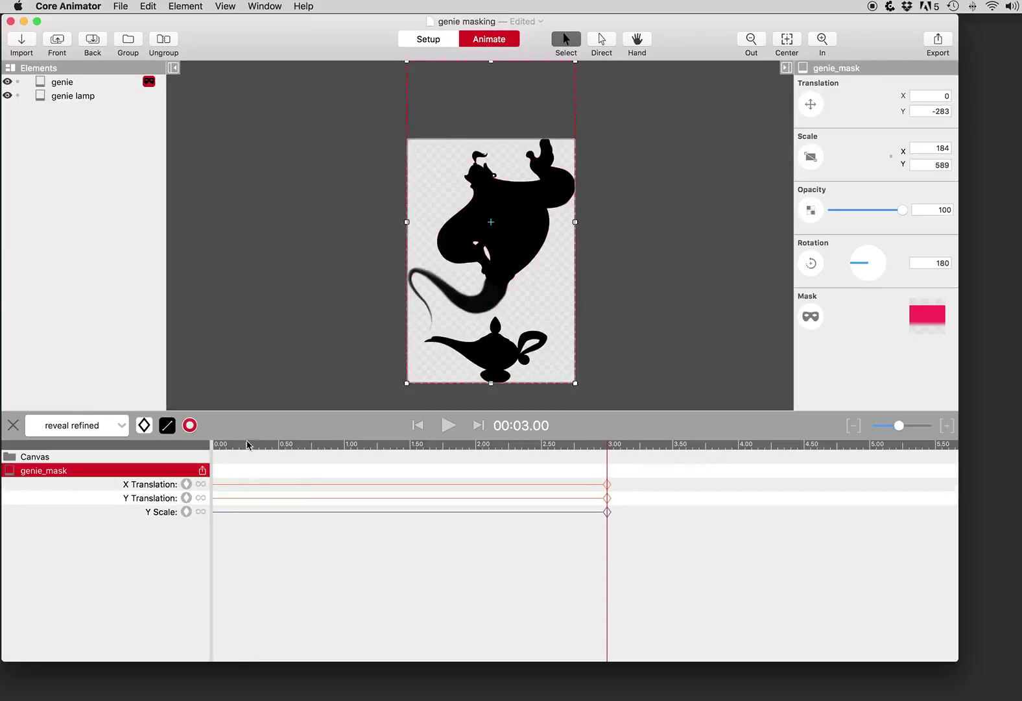
At 0.50 s tilt the mask to 231° and shift it left beside the lamp.
drag(248, 447, 279, 447)
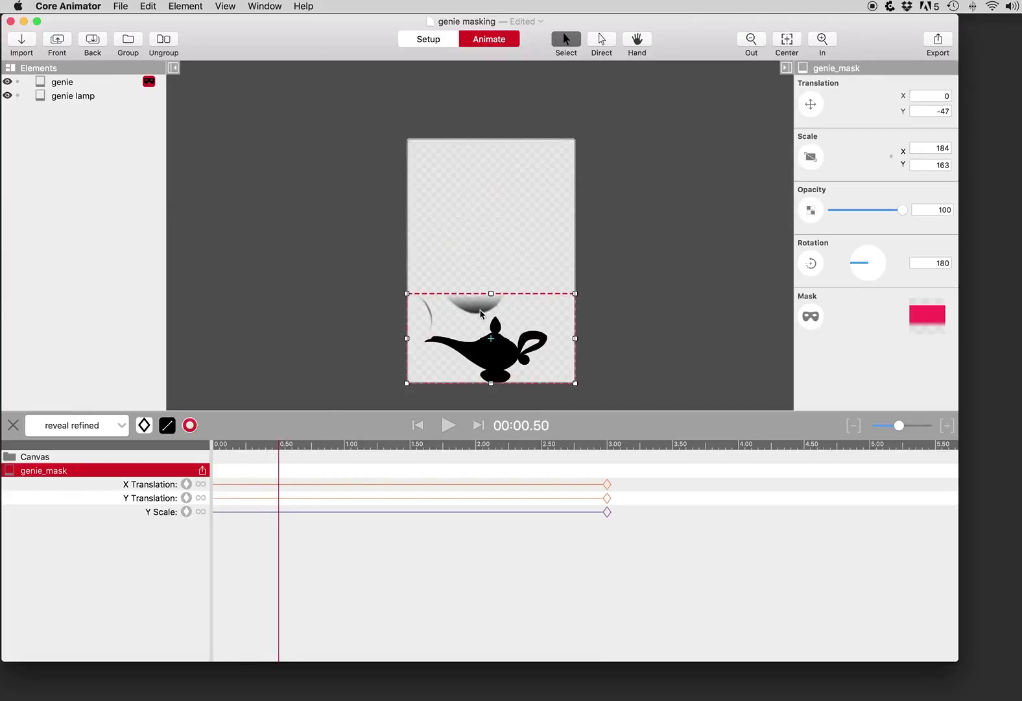
drag(588, 292, 598, 383)
drag(538, 370, 441, 354)
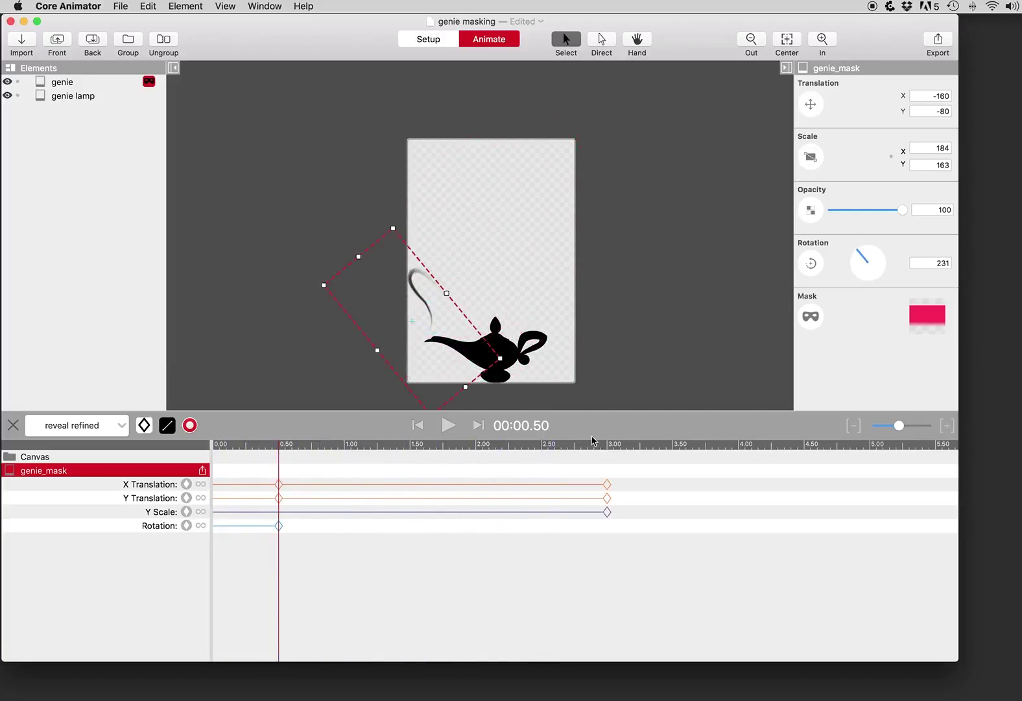
At 3.00 s rotate the mask to 206° and deselect it.
click(609, 452)
drag(681, 188, 667, 98)
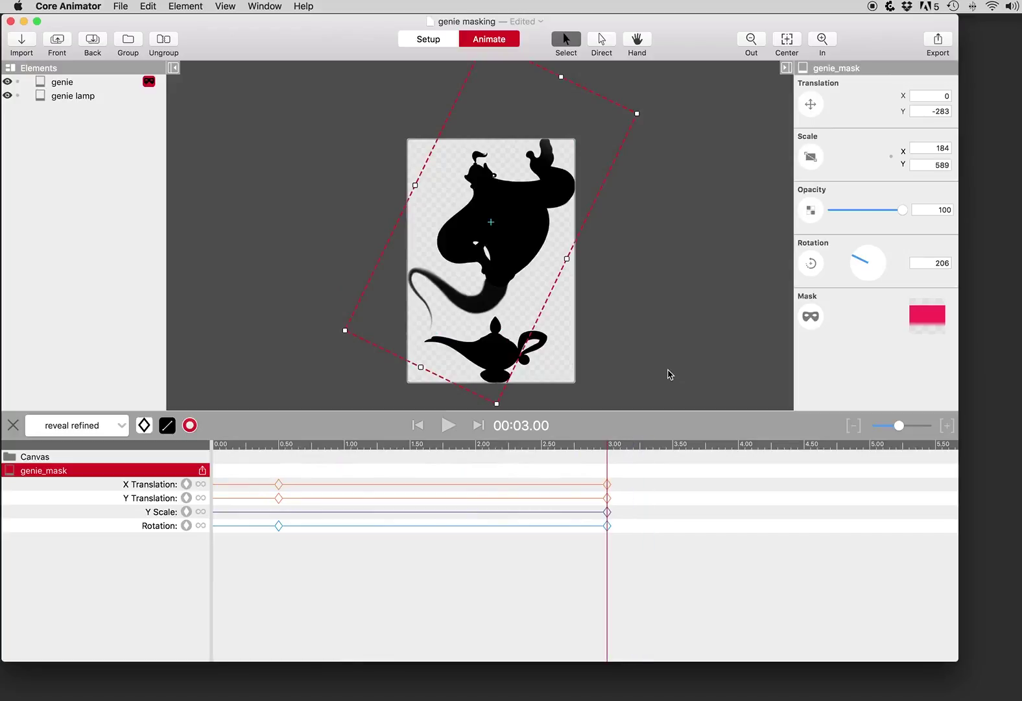
click(678, 334)
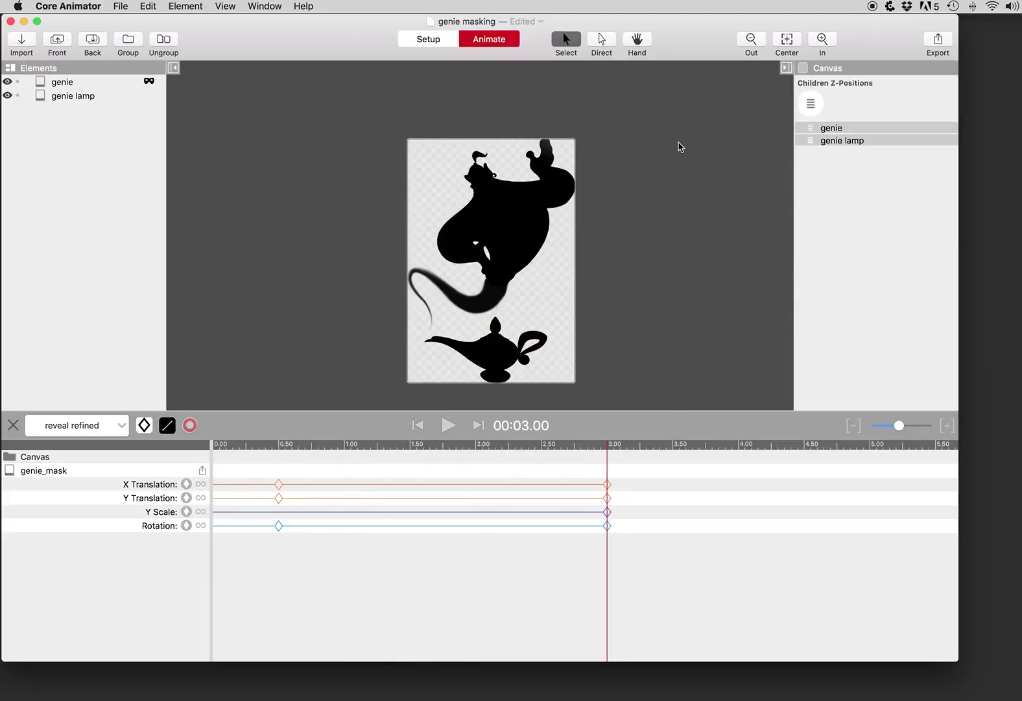
scroll(680, 147, down, 1)
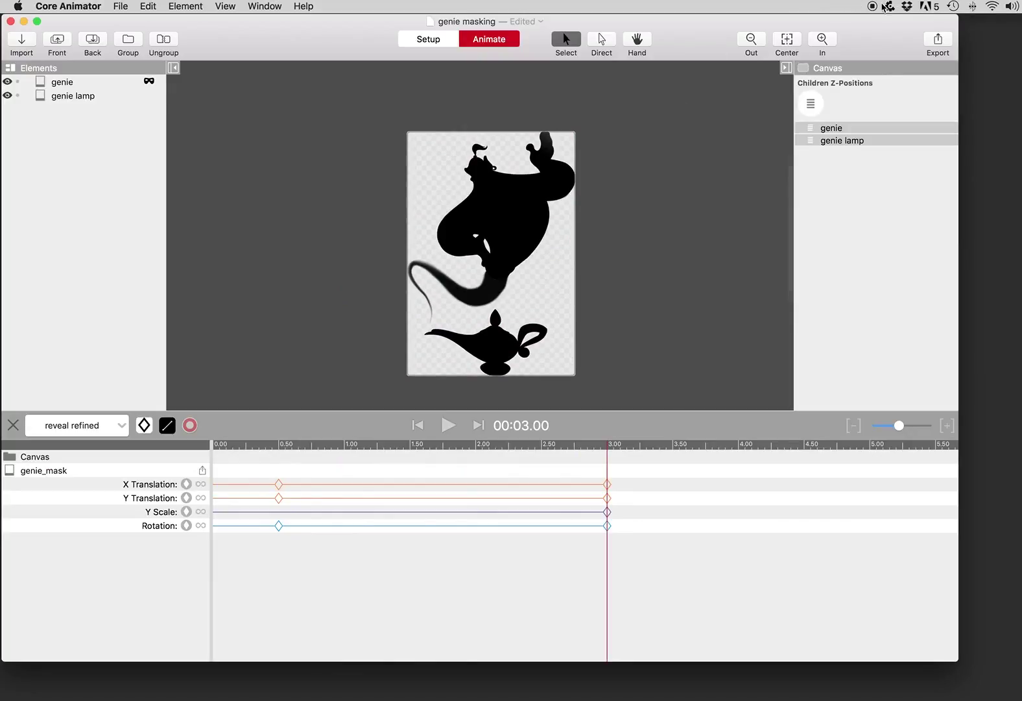